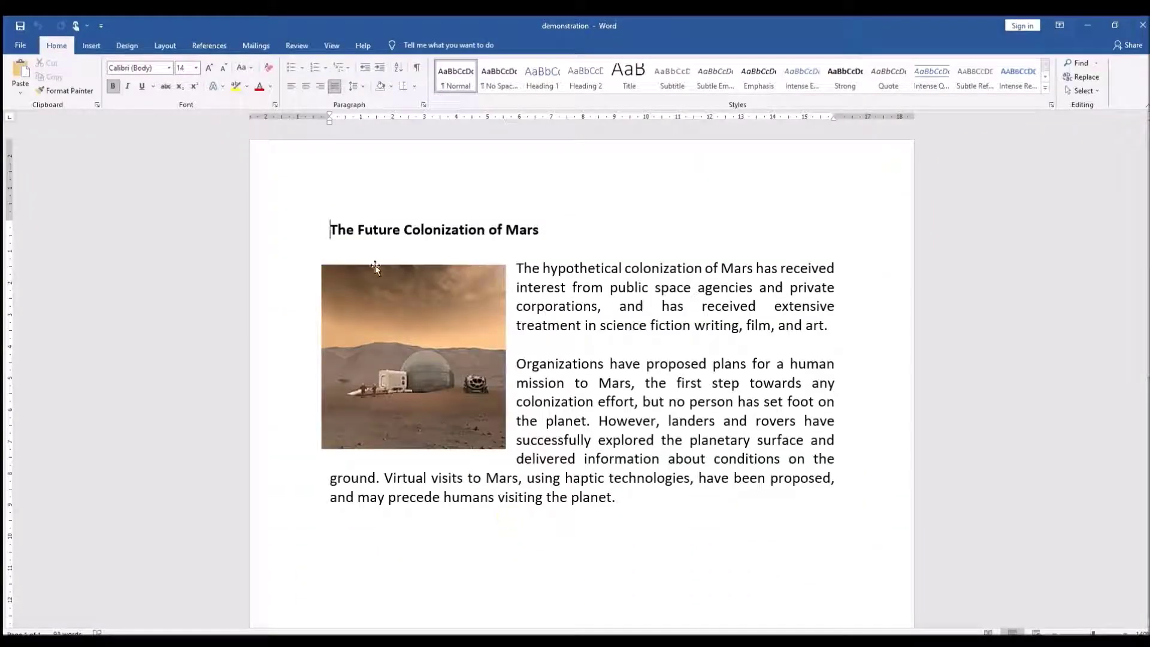
Select 'Future' in the title, then delete the Mars picture
{"action": "left_click", "coordinate": [378, 232]}
{"action": "double_click", "coordinate": [378, 232]}
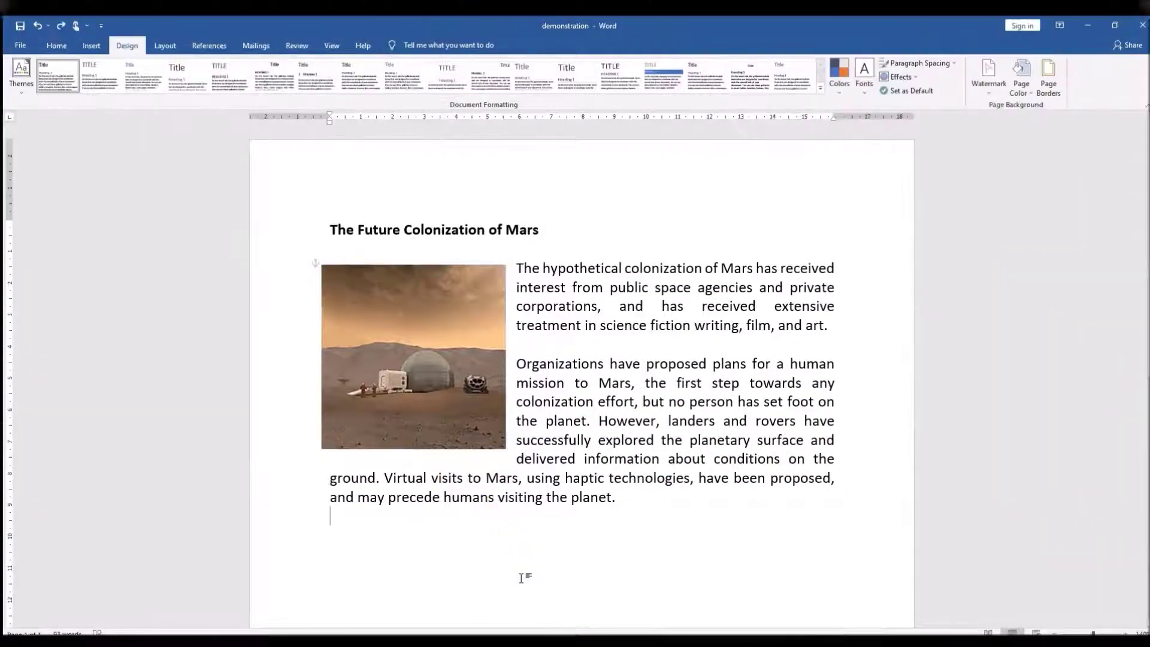
{"action": "left_click", "coordinate": [453, 425]}
{"action": "key", "text": "Delete"}
Delete the second paragraph, then undo with Ctrl+Z to restore it and the picture
{"action": "left_click_drag", "start_coordinate": [541, 459], "coordinate": [281, 352]}
{"action": "key", "text": "Delete"}
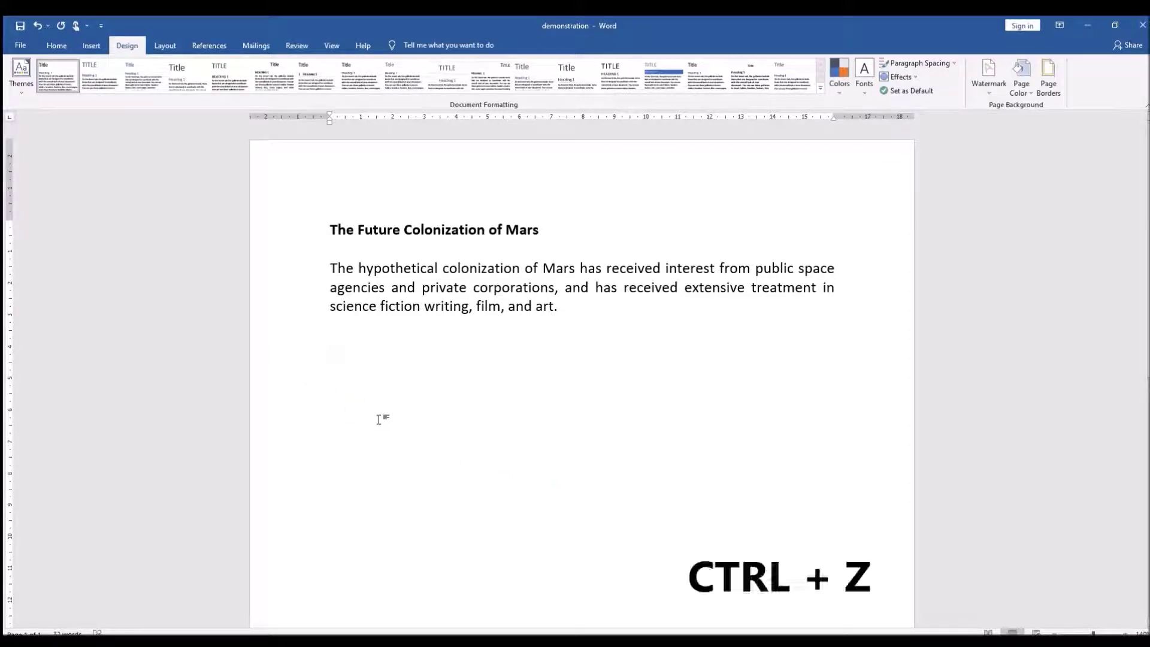
{"action": "key", "text": "ctrl+z"}
{"action": "key", "text": "ctrl+z"}
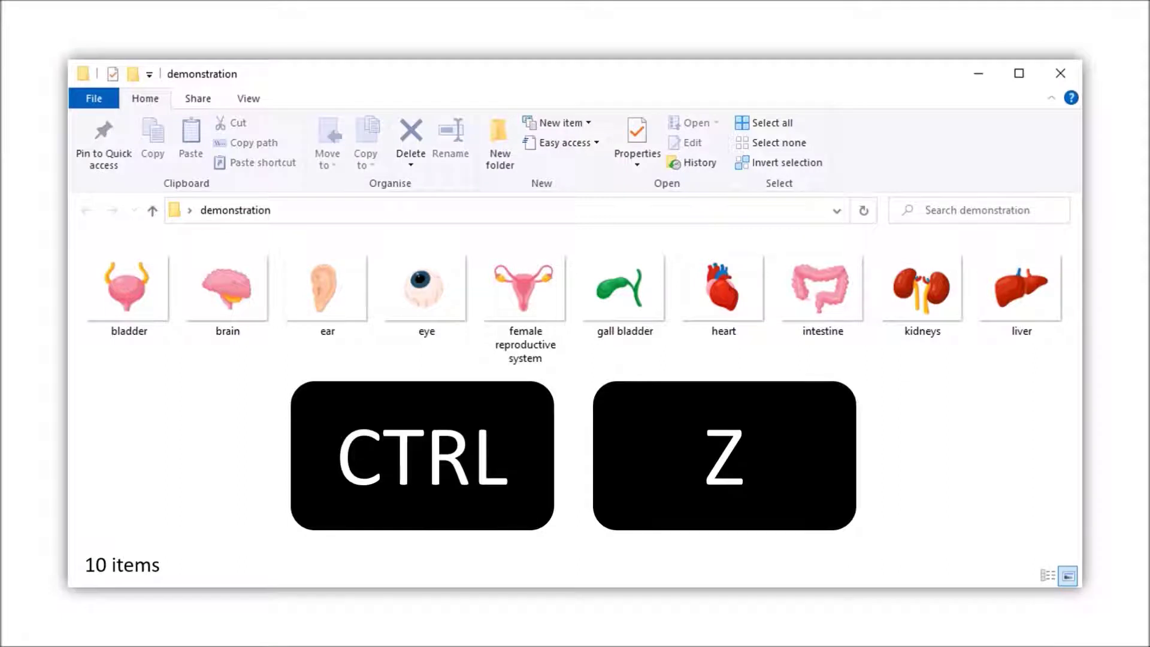
Undo the deletion of the six organ images with Ctrl+Z
{"action": "key", "text": "ctrl+z"}
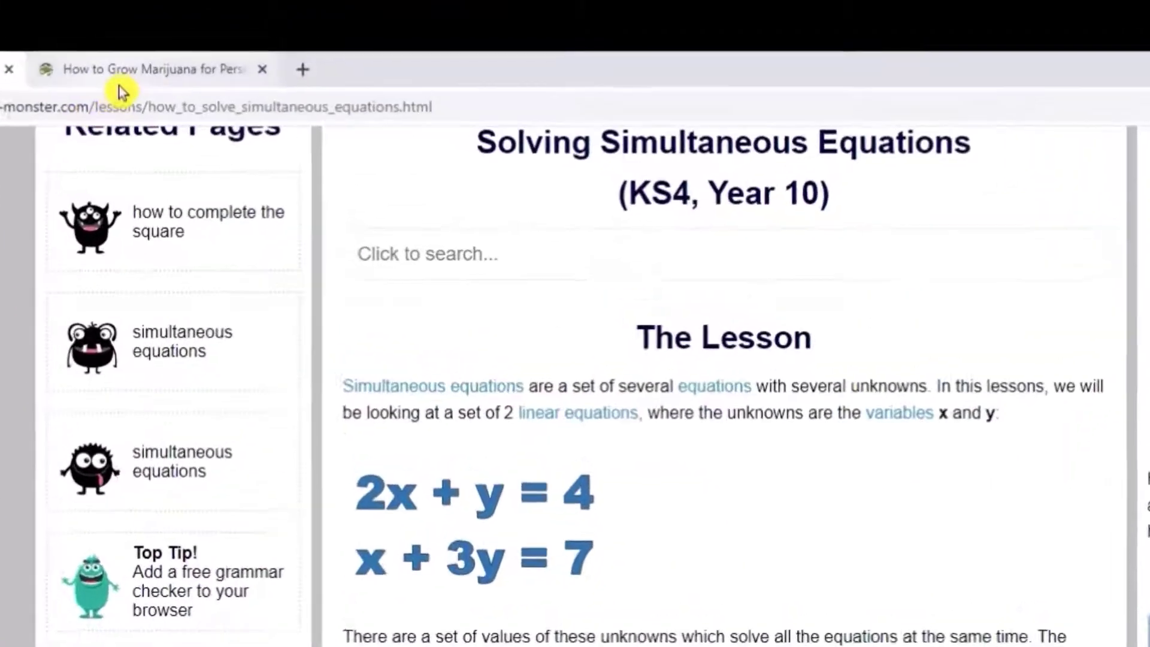
Close the PotGuide marijuana article tab and reopen it with Ctrl+Shift+T
{"action": "left_click", "coordinate": [201, 27]}
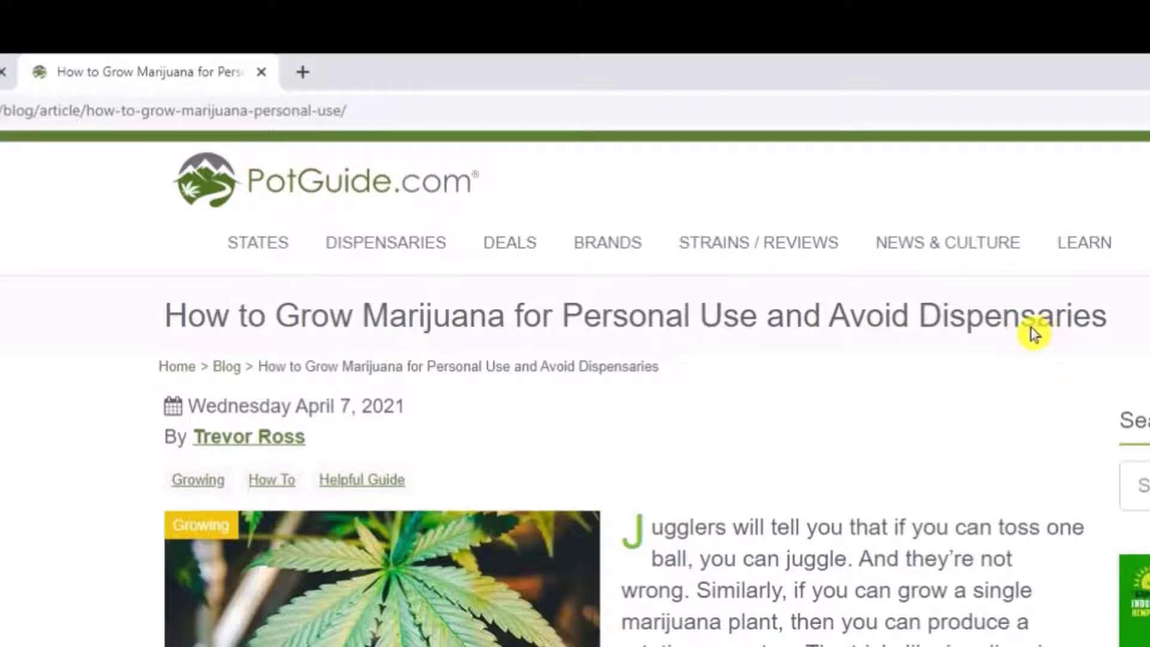
{"action": "left_click", "coordinate": [261, 73]}
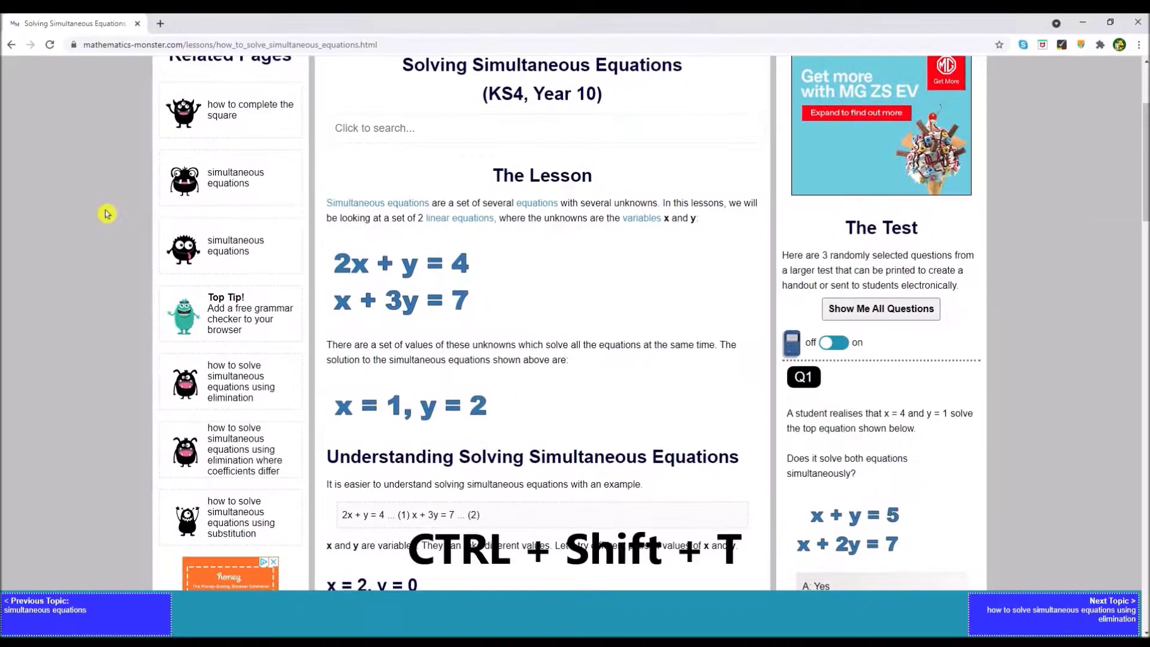
{"action": "key", "text": "ctrl+shift+t"}
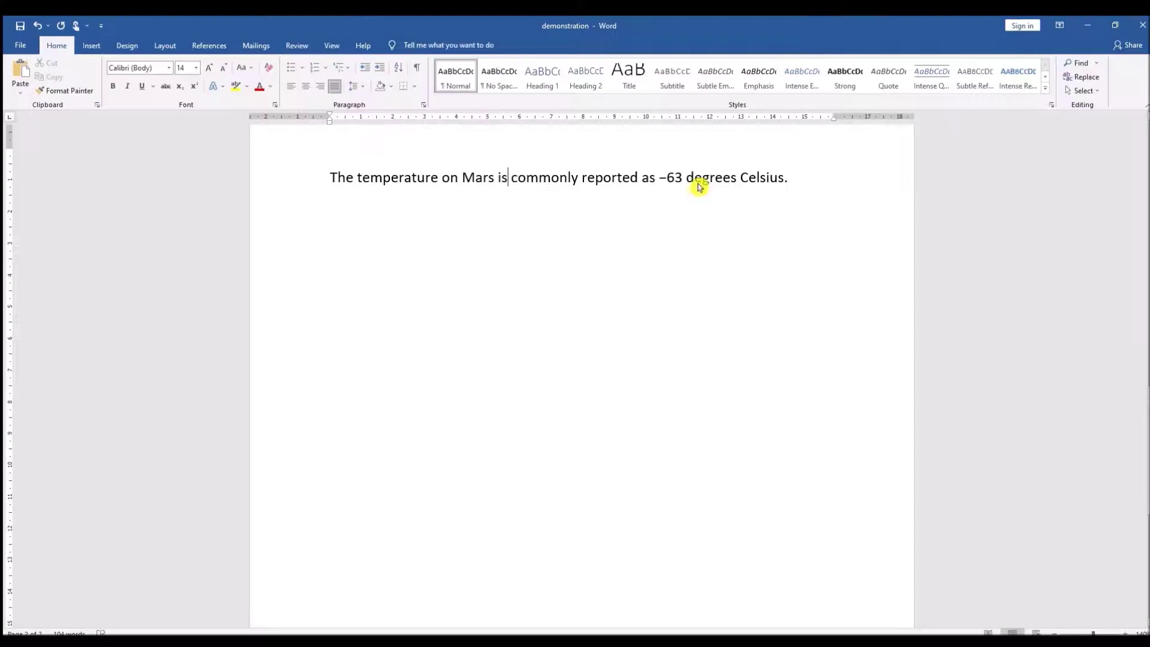
Delete 'degrees' and 'Celsius' and enter '°C' right after –63
{"action": "double_click", "coordinate": [701, 185]}
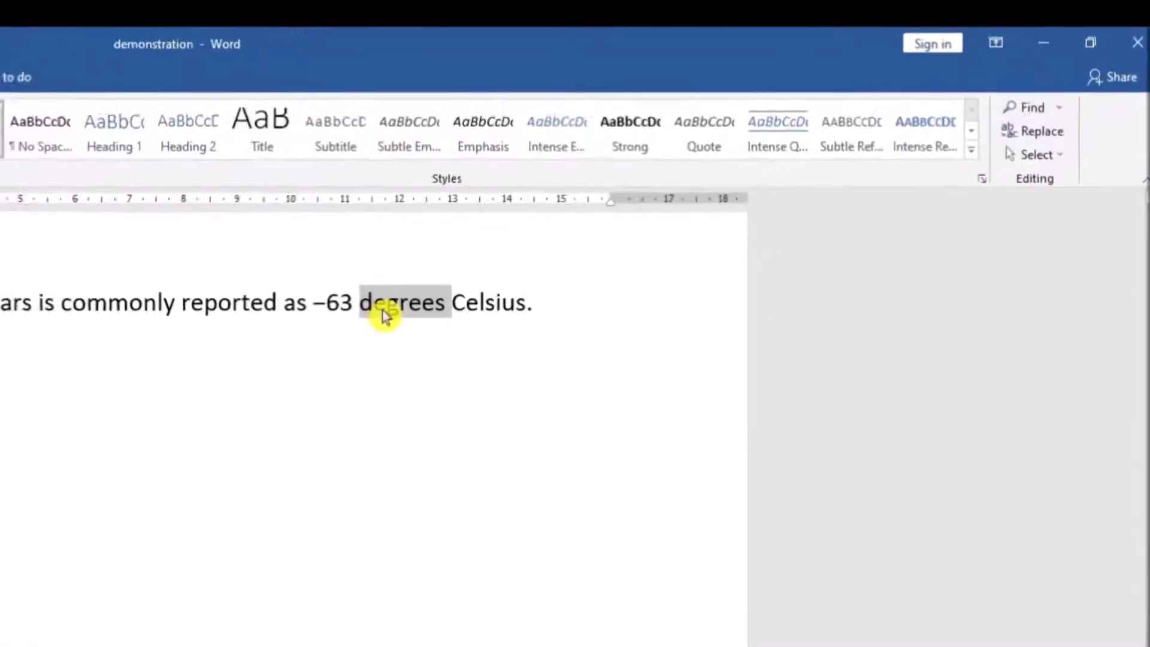
{"action": "key", "text": "Delete"}
{"action": "double_click", "coordinate": [330, 331]}
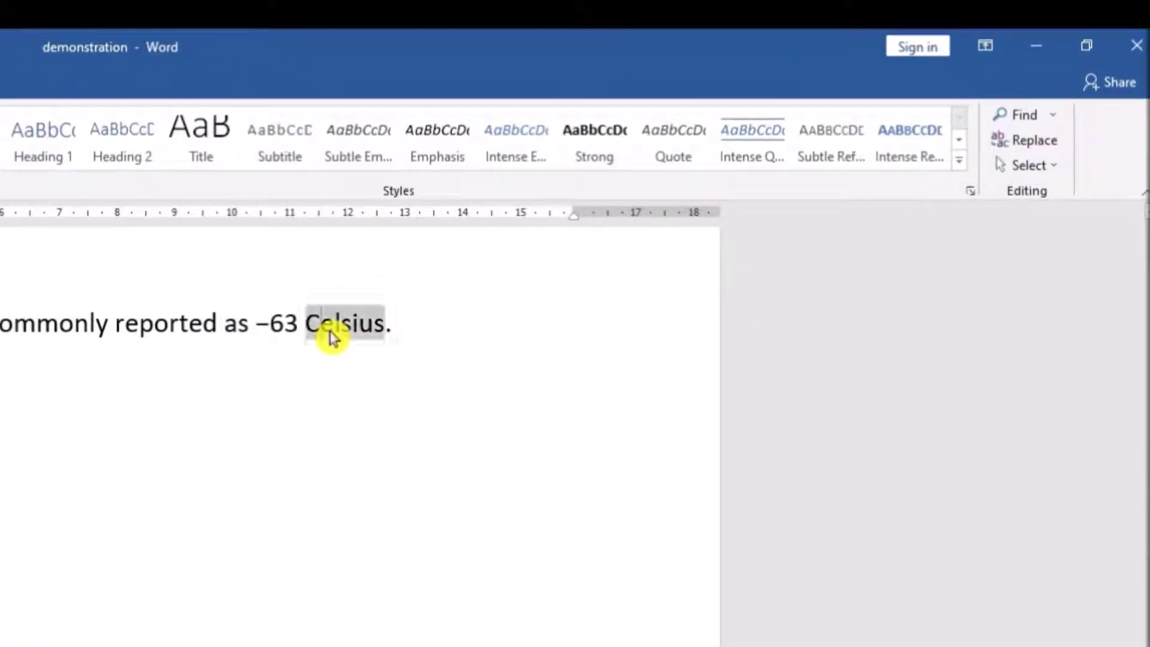
{"action": "key", "text": "Delete"}
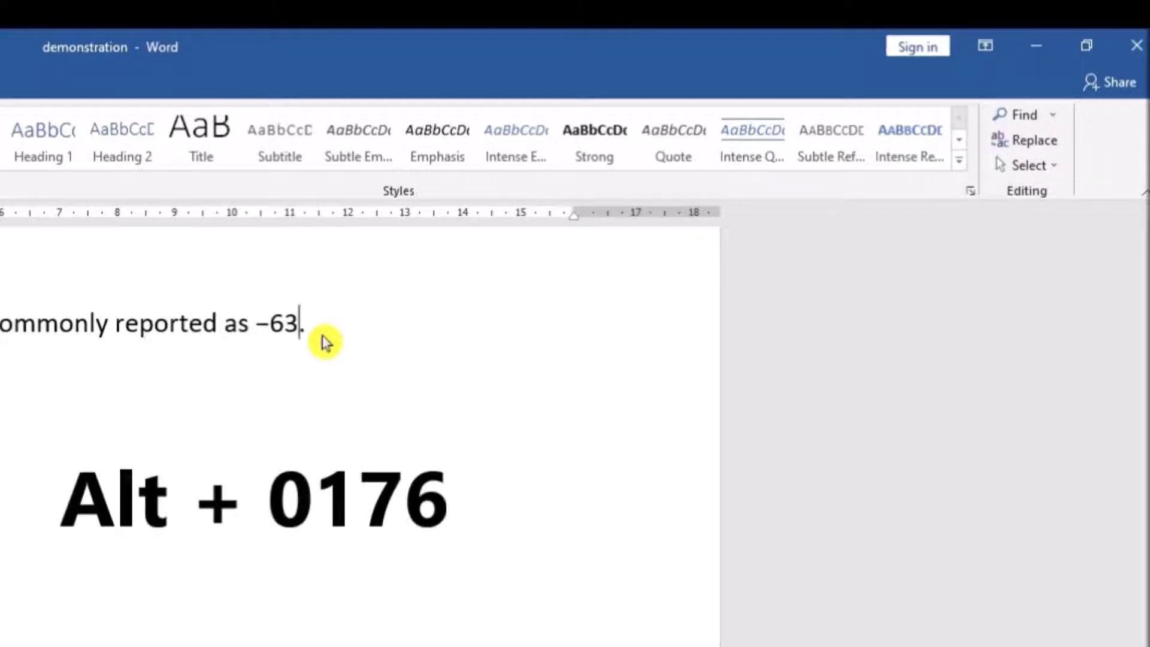
{"action": "type", "text": "°C"}
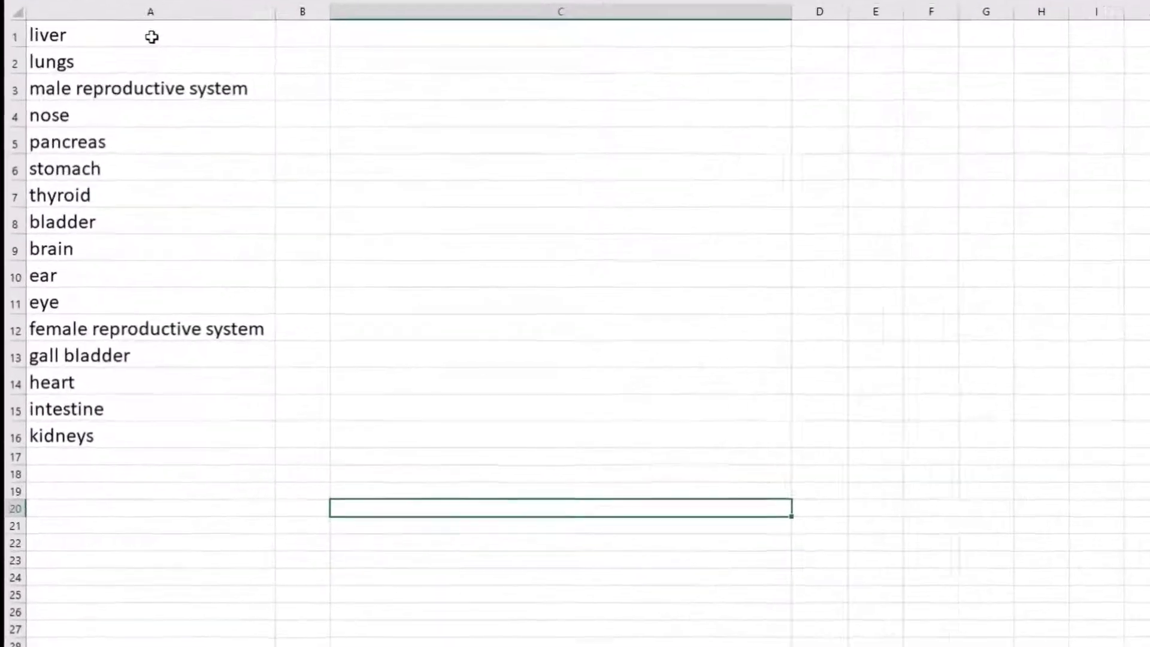
Select the ranges liver–bladder and brain–gall bladder in column A, then clear the selection
{"action": "left_click", "coordinate": [105, 161]}
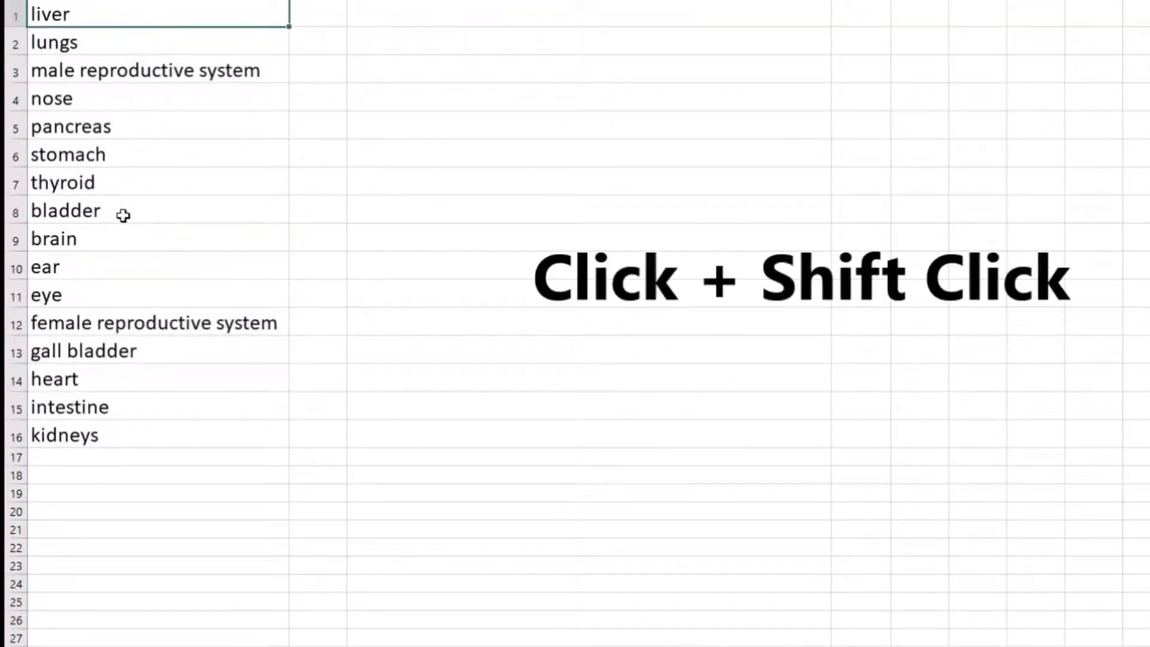
{"action": "left_click", "coordinate": [123, 215], "text": "shift"}
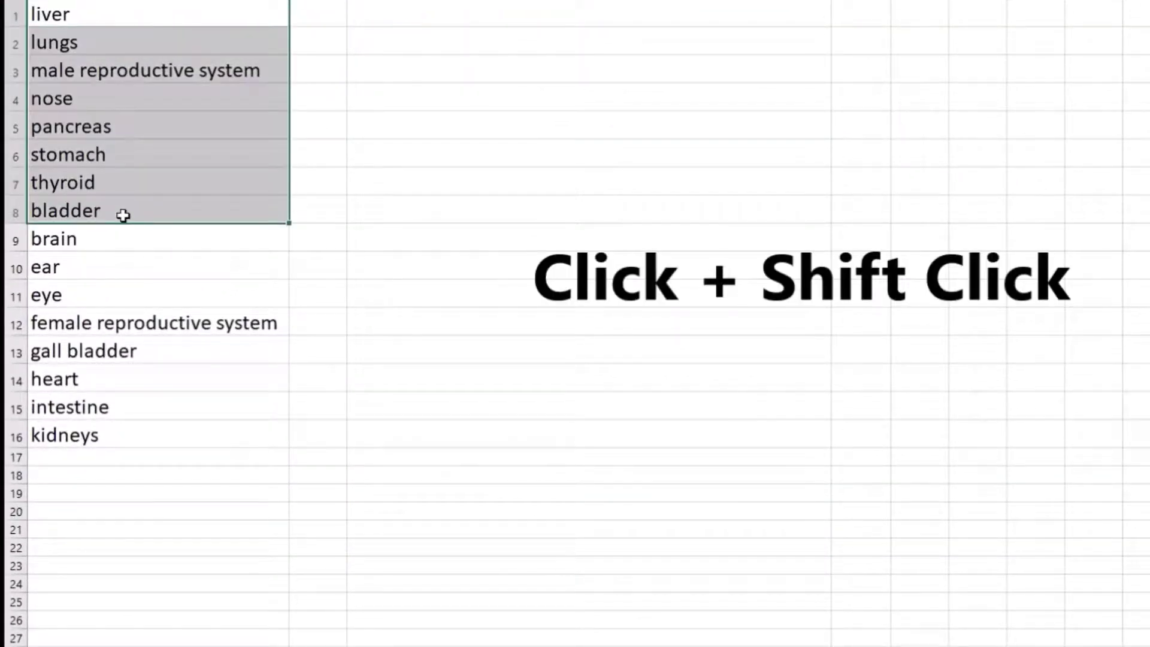
{"action": "left_click", "coordinate": [115, 238]}
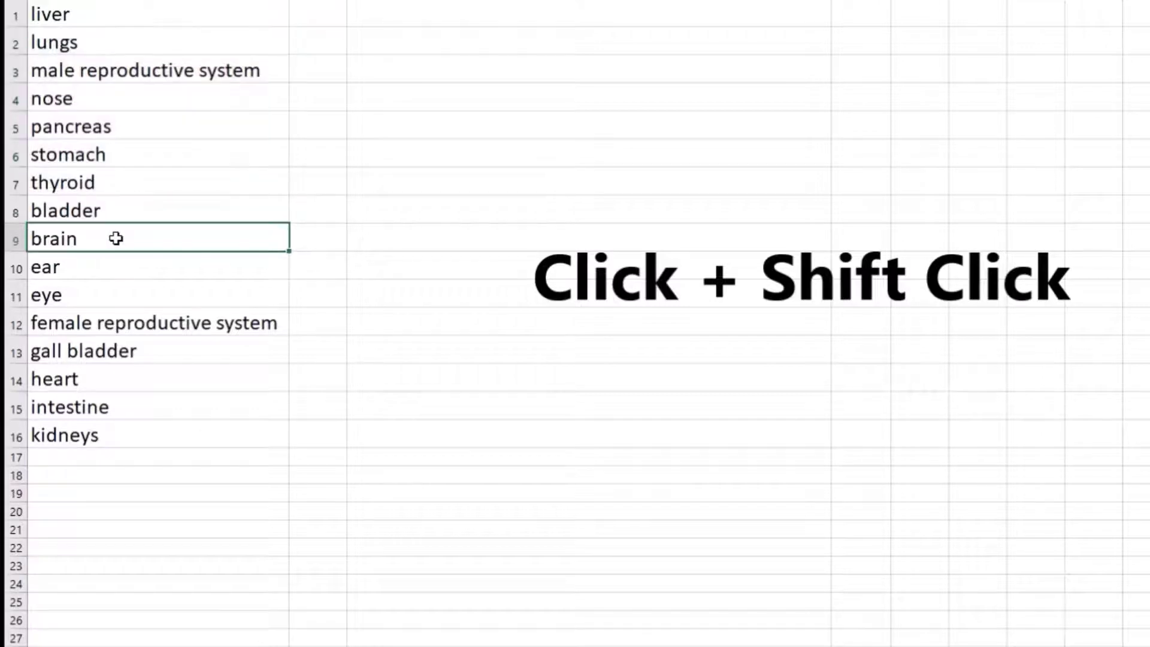
{"action": "left_click", "coordinate": [100, 350], "text": "shift"}
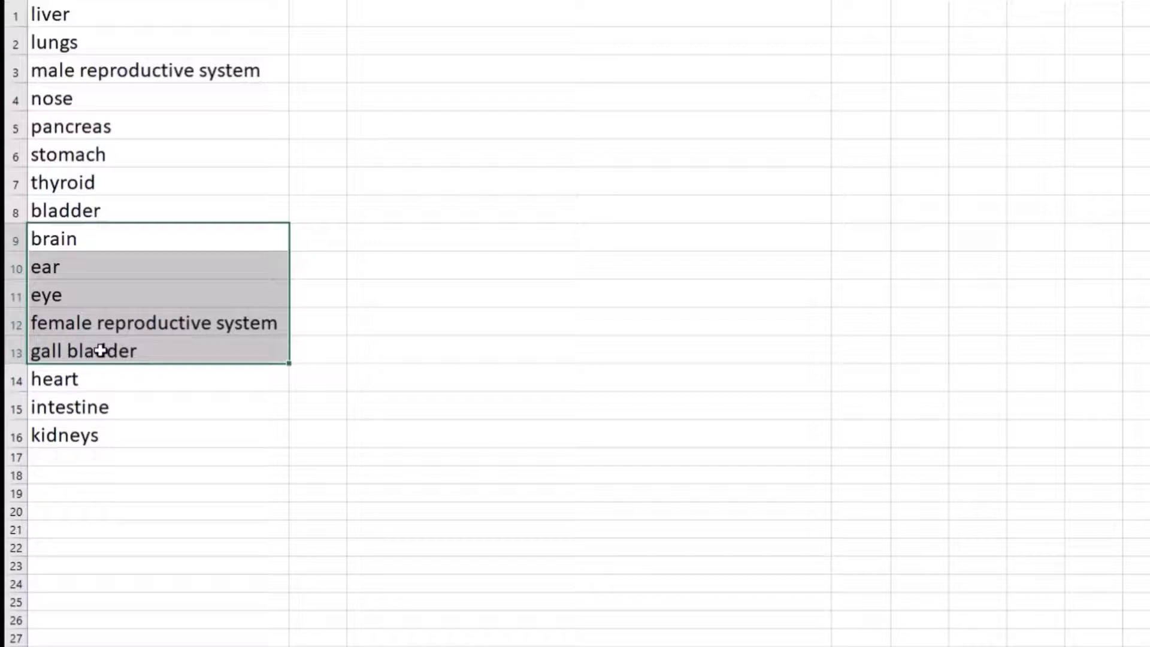
{"action": "left_click", "coordinate": [374, 414]}
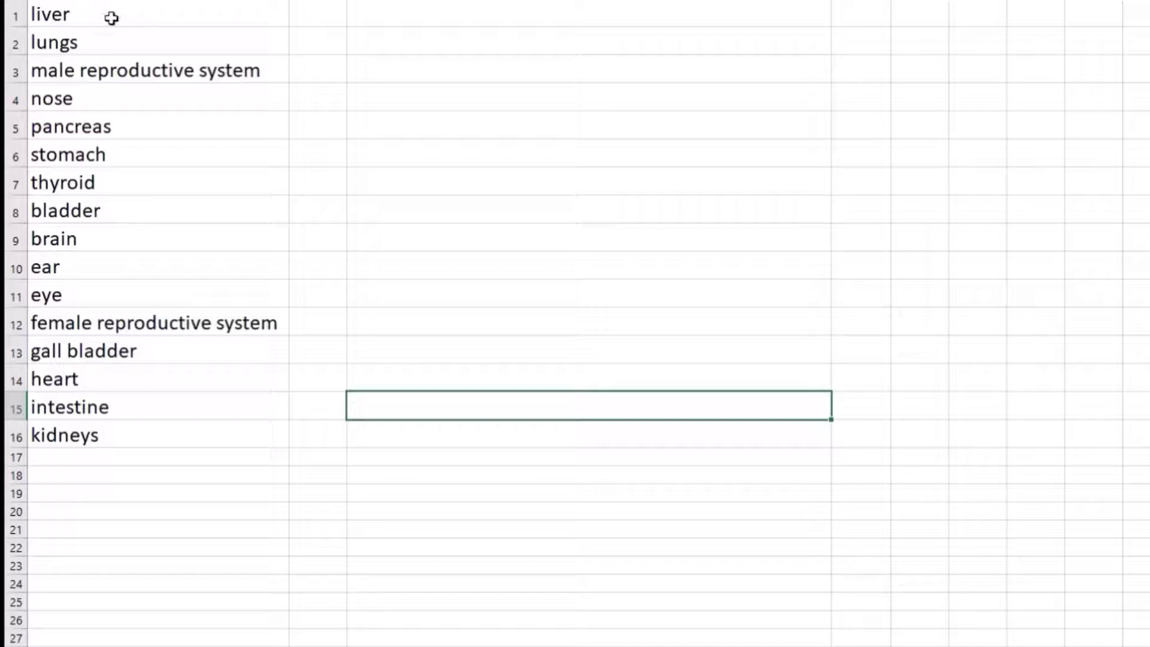
Copy liver, male reproductive system, ear and heart and paste them into C1–C4
{"action": "left_click", "coordinate": [110, 16]}
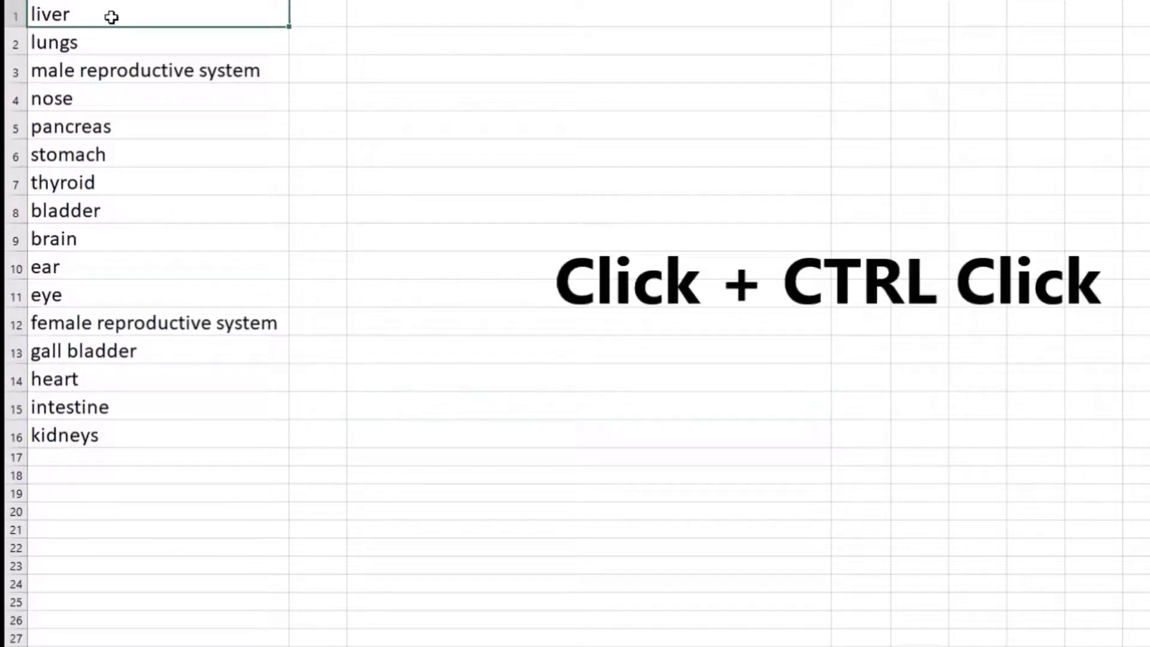
{"action": "left_click", "coordinate": [109, 71], "text": "ctrl"}
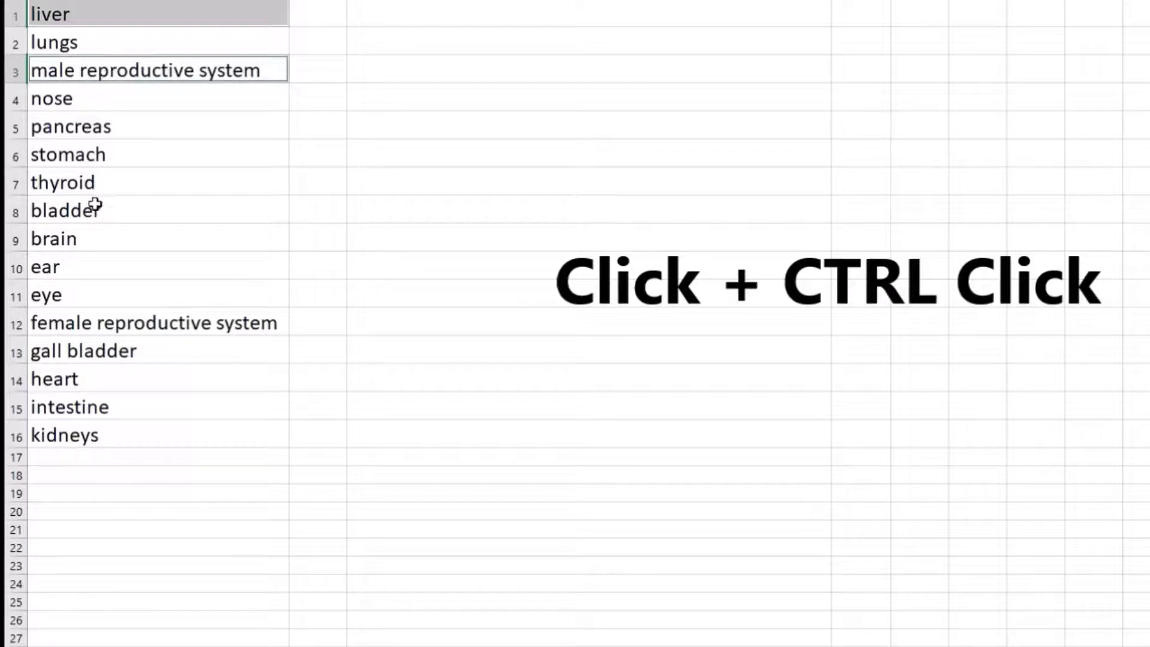
{"action": "left_click", "coordinate": [100, 273], "text": "ctrl"}
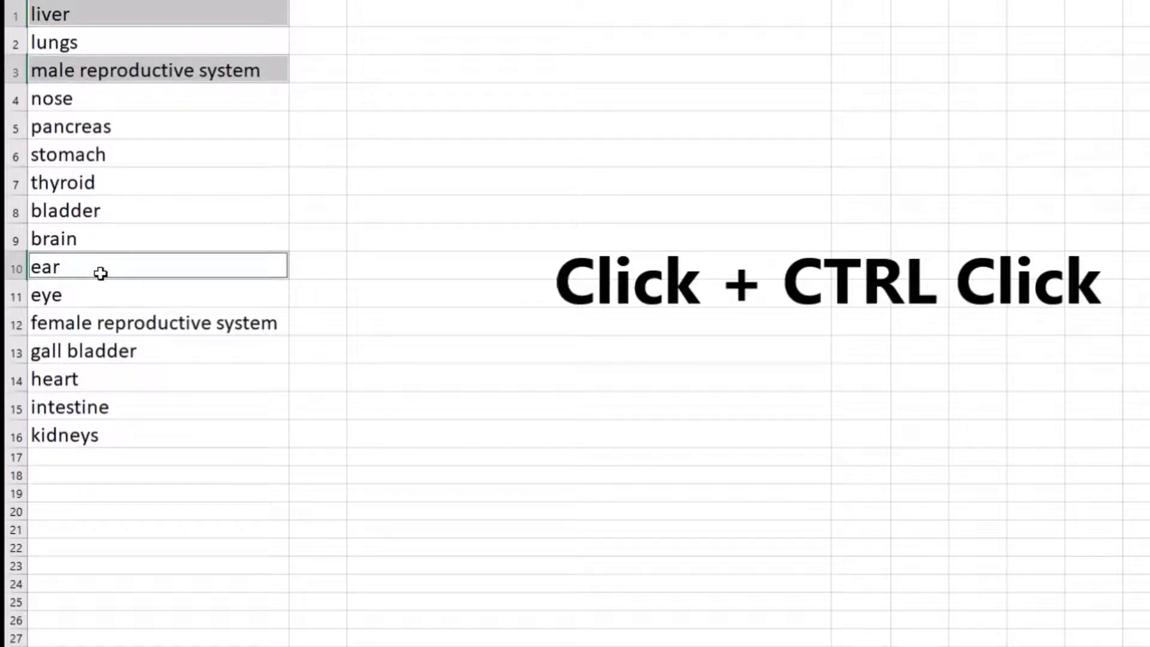
{"action": "left_click", "coordinate": [91, 382], "text": "ctrl"}
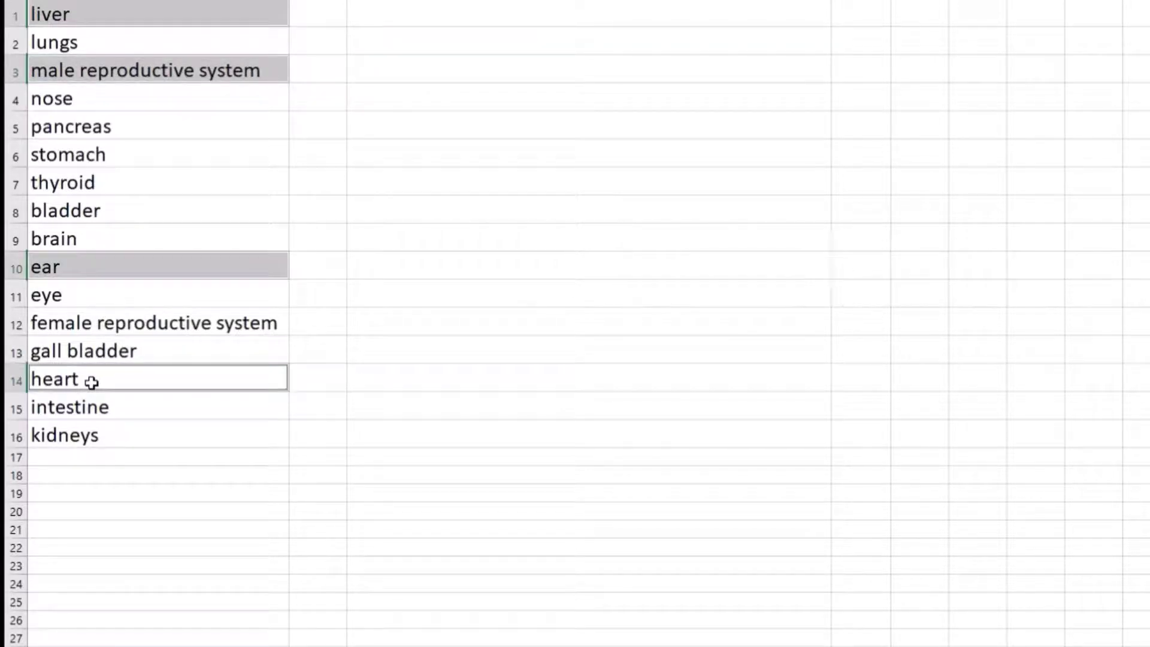
{"action": "key", "text": "ctrl+c"}
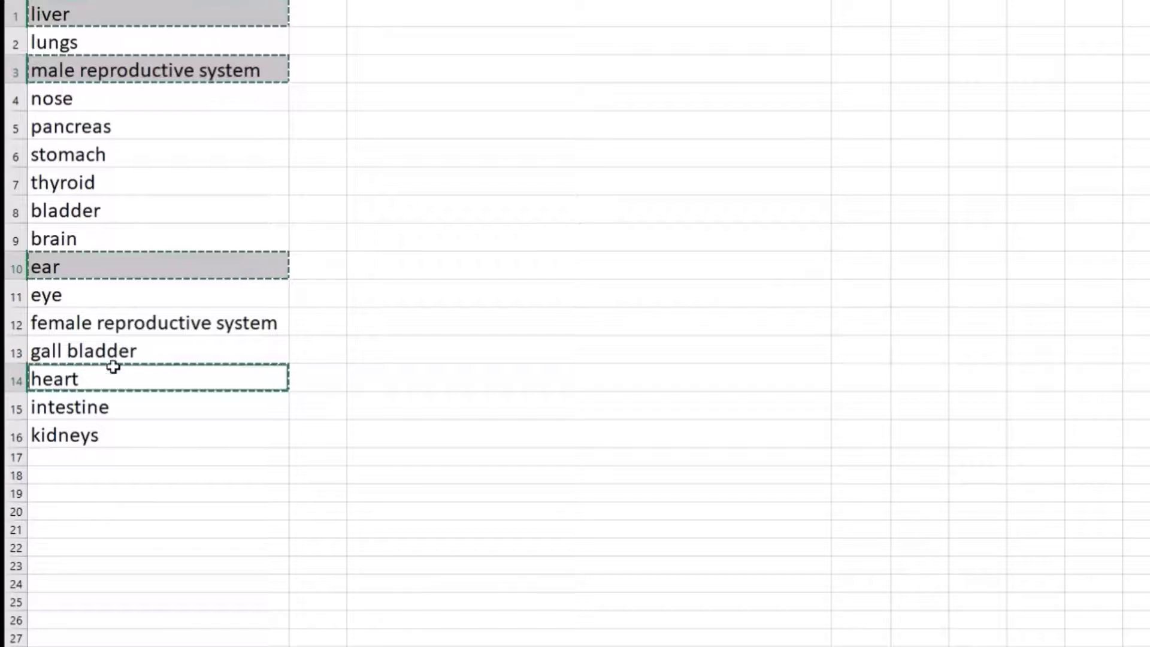
{"action": "left_click", "coordinate": [404, 19]}
{"action": "key", "text": "ctrl+v"}
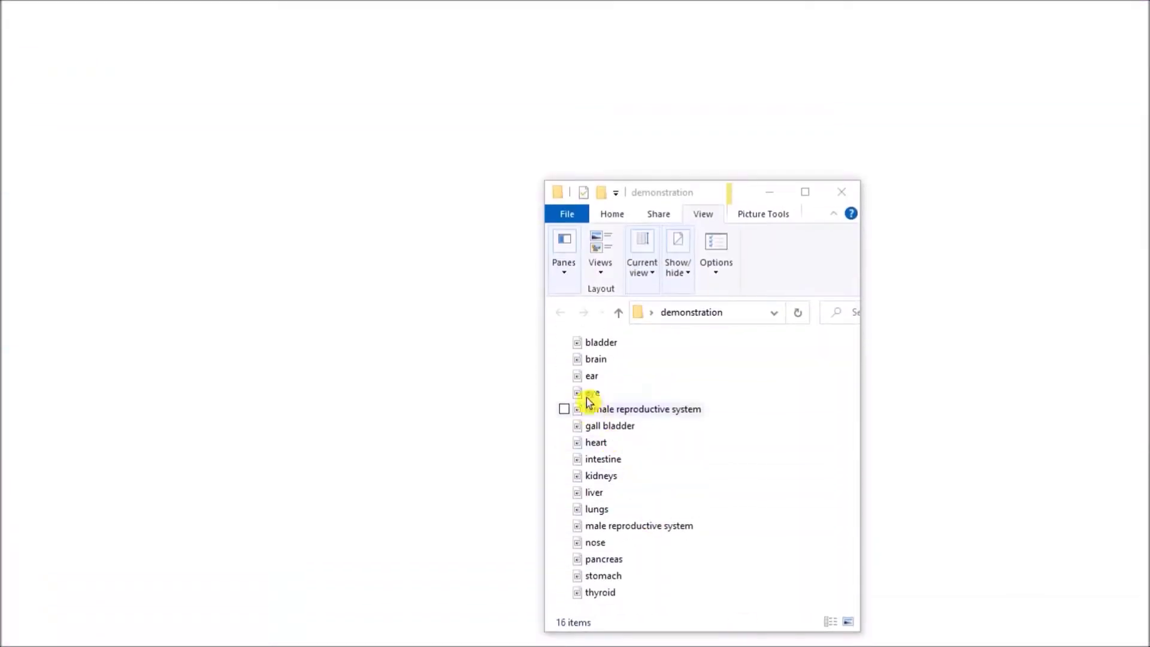
Copy as path the 16 images from bladder to thyroid and paste the paths into Notepad
{"action": "left_click", "coordinate": [595, 345]}
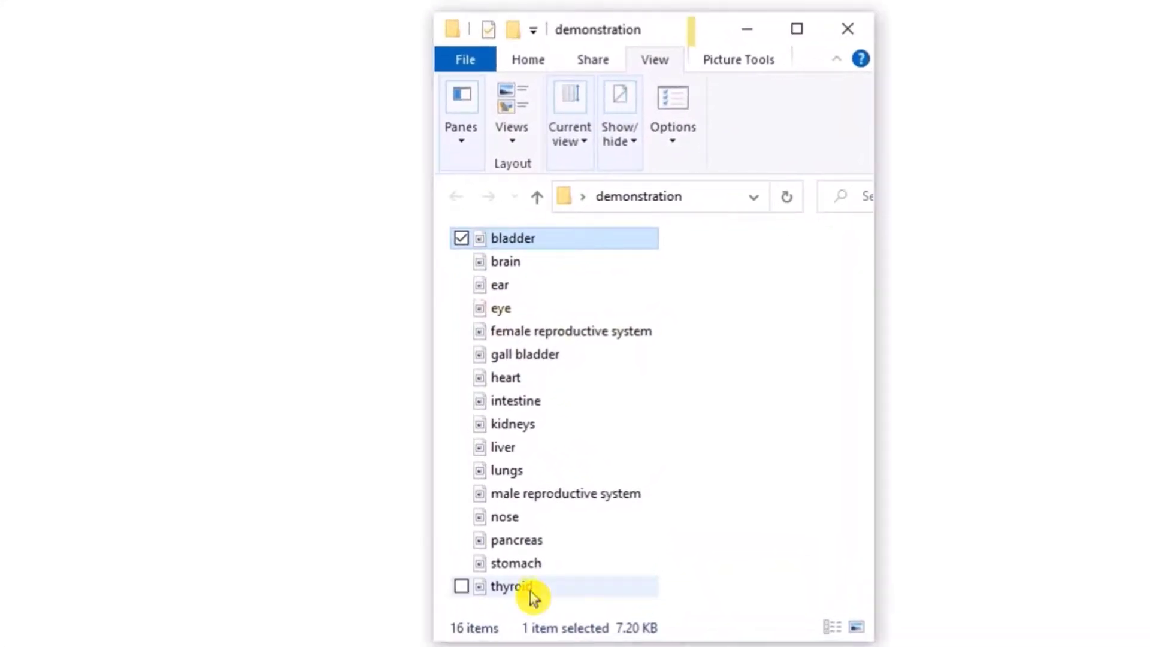
{"action": "left_click", "coordinate": [530, 590], "text": "shift"}
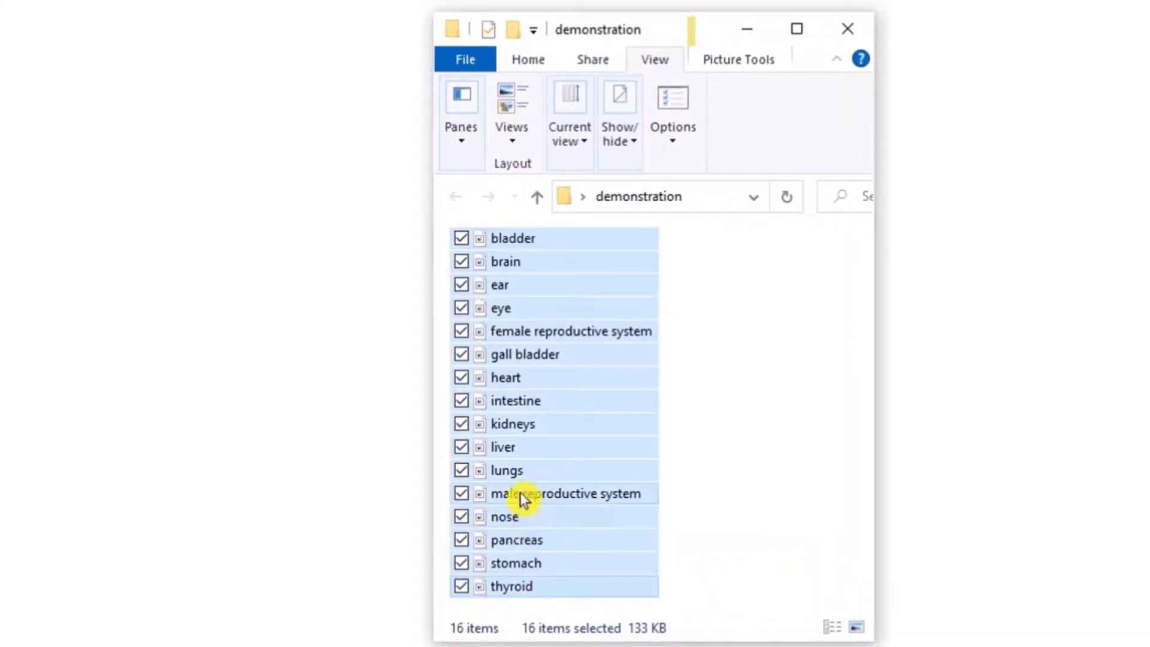
{"action": "right_click", "coordinate": [515, 540]}
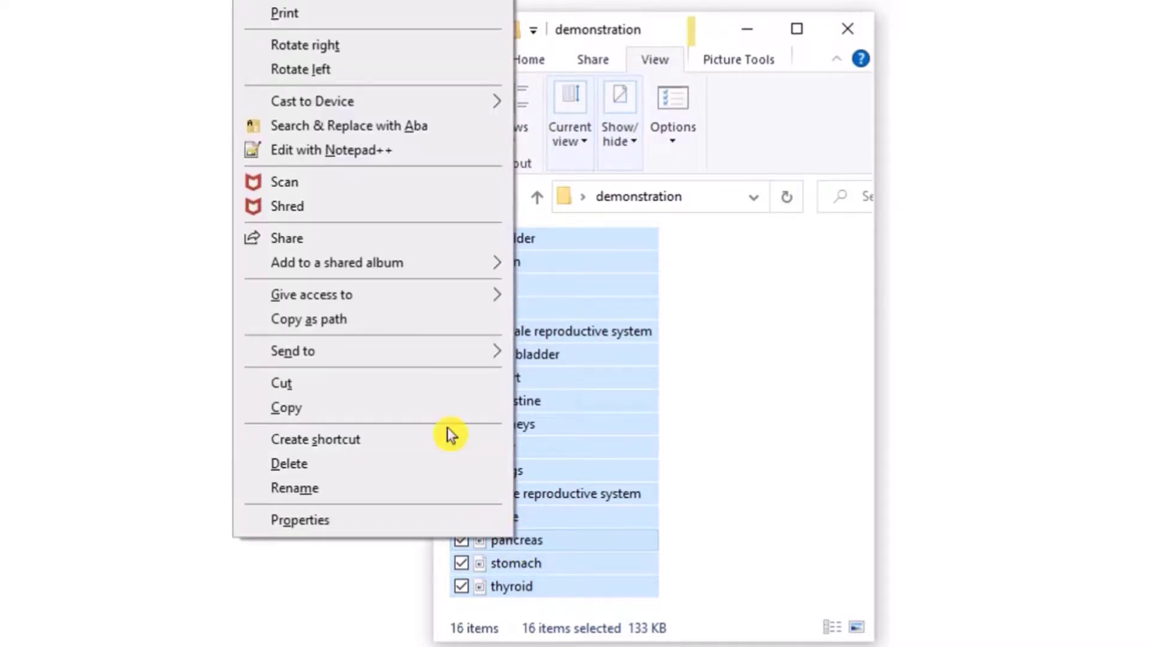
{"action": "left_click", "coordinate": [353, 324]}
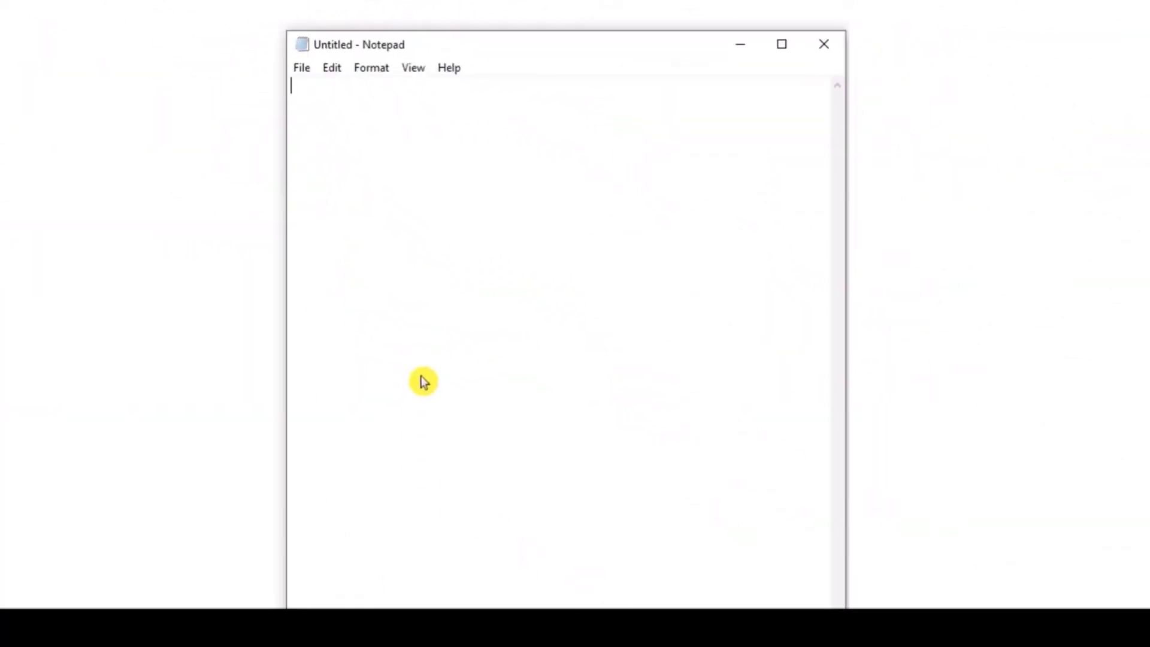
{"action": "key", "text": "ctrl+v"}
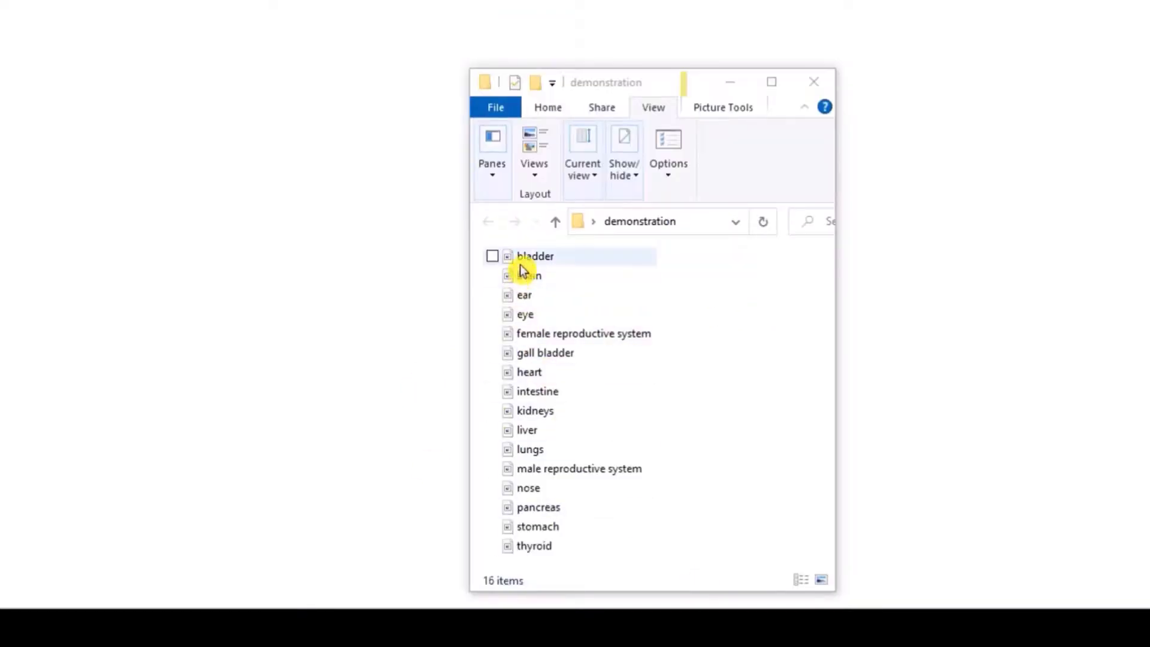
Select bladder through thyroid and use Copy as path on all 16 files
{"action": "left_click", "coordinate": [529, 263]}
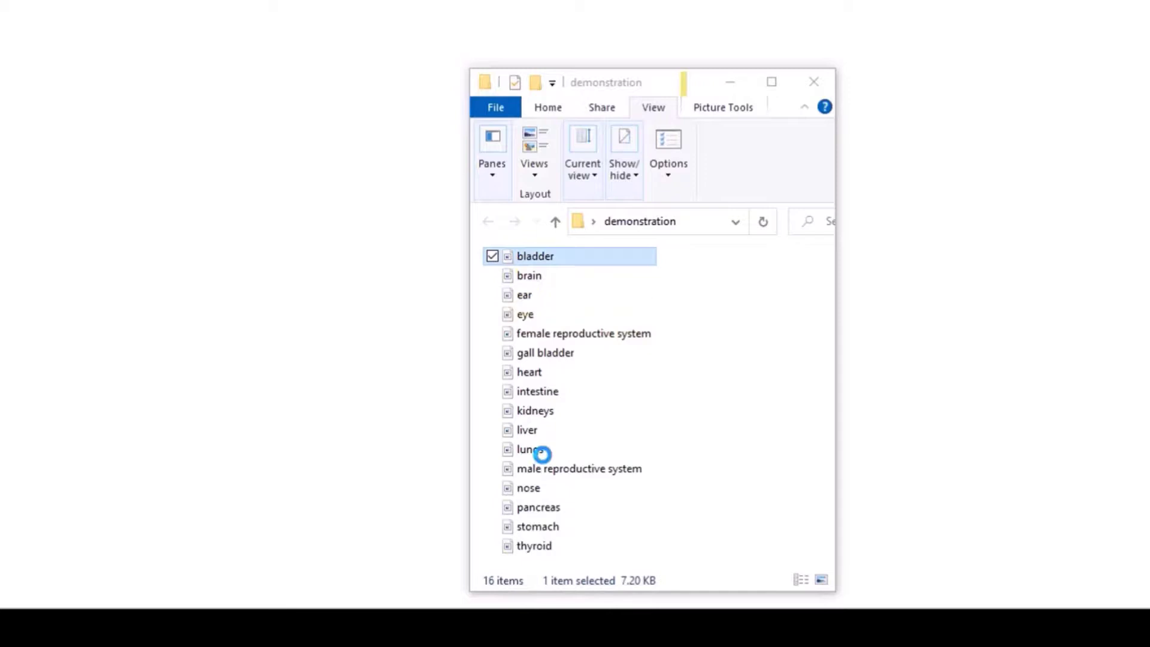
{"action": "left_click", "coordinate": [549, 550], "text": "shift"}
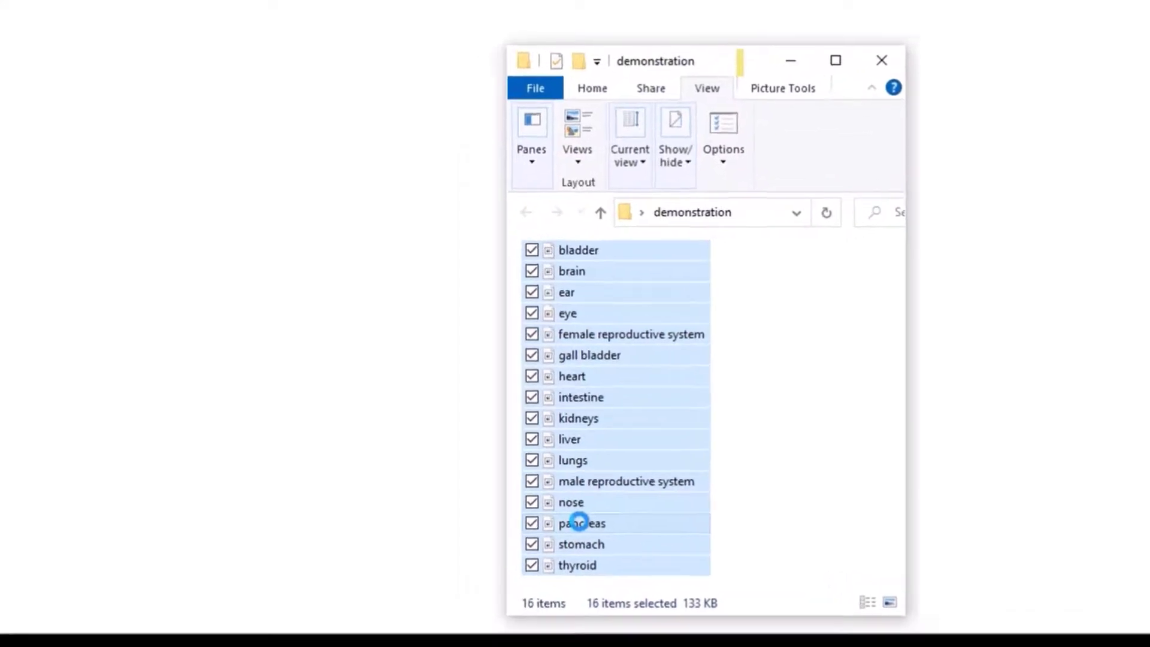
{"action": "right_click", "coordinate": [539, 509]}
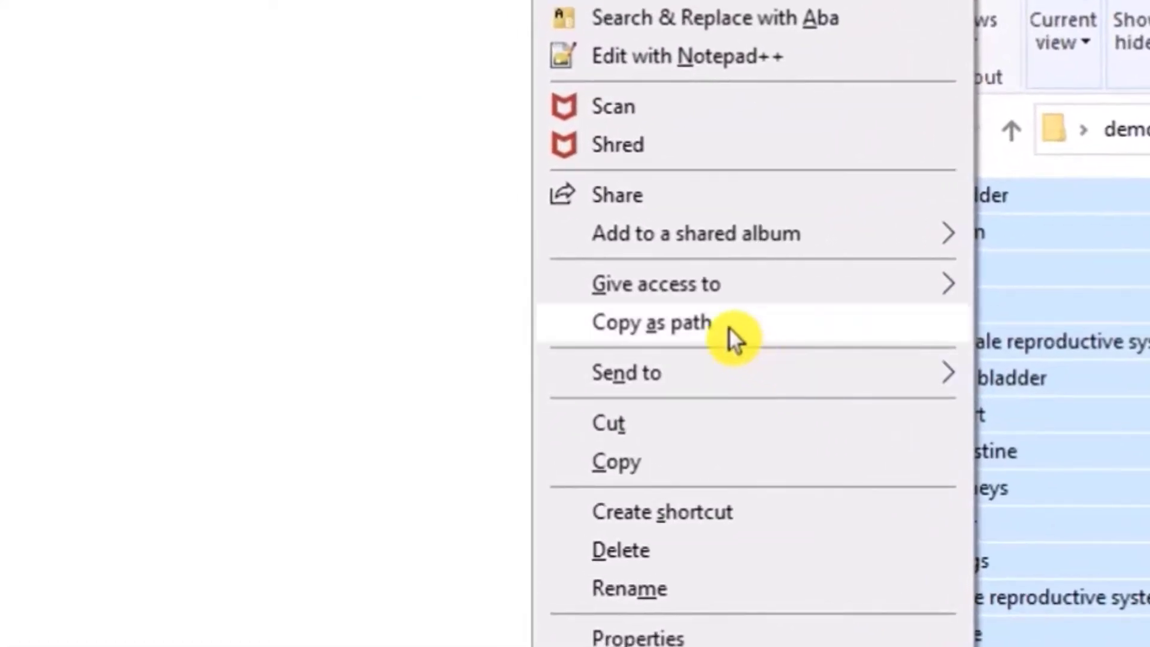
{"action": "left_click", "coordinate": [712, 324]}
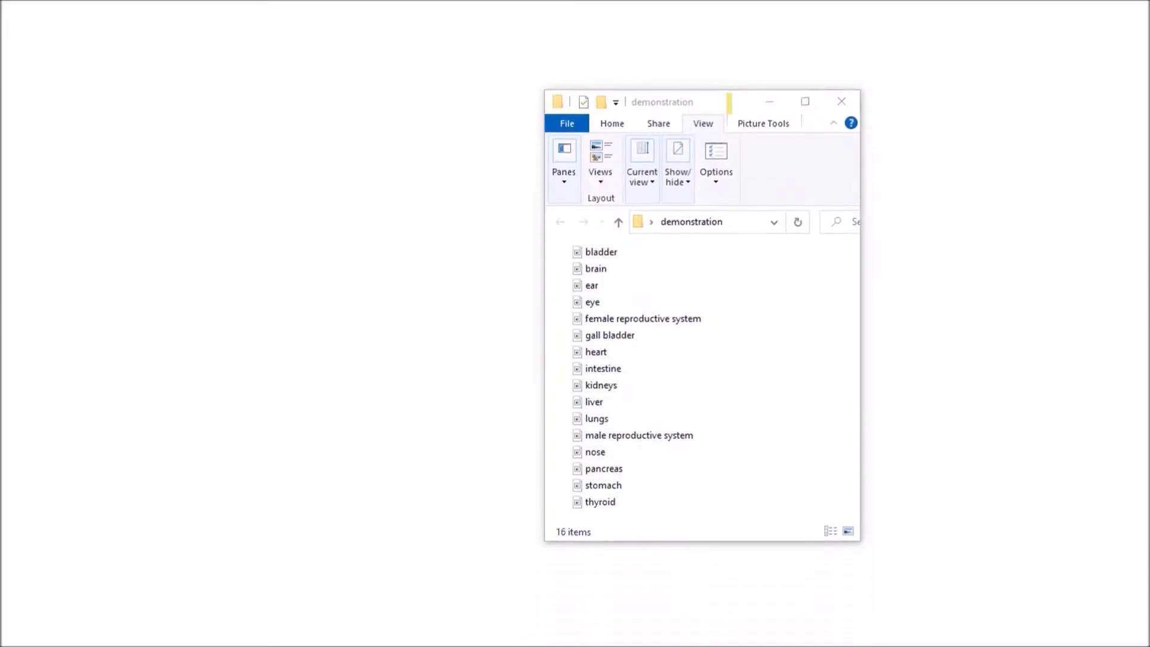